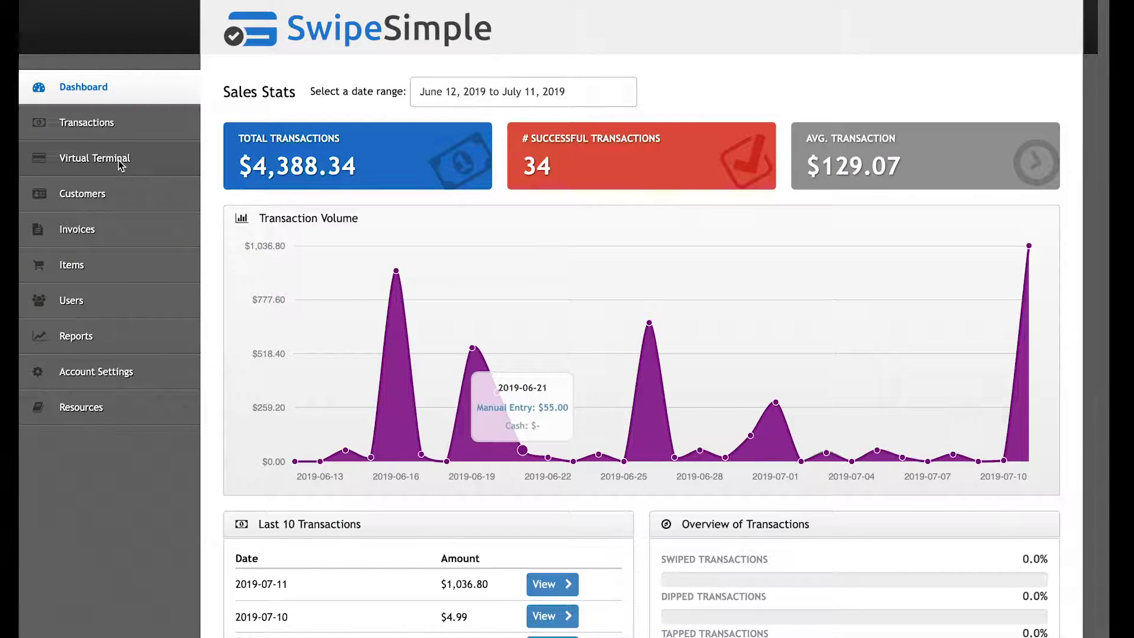
Start a Virtual Terminal charge for a new customer, enter card details and mark the card to be saved.
{"action": "left_click", "coordinate": [118, 160]}
{"action": "left_click", "coordinate": [267, 133]}
{"action": "left_click", "coordinate": [339, 160]}
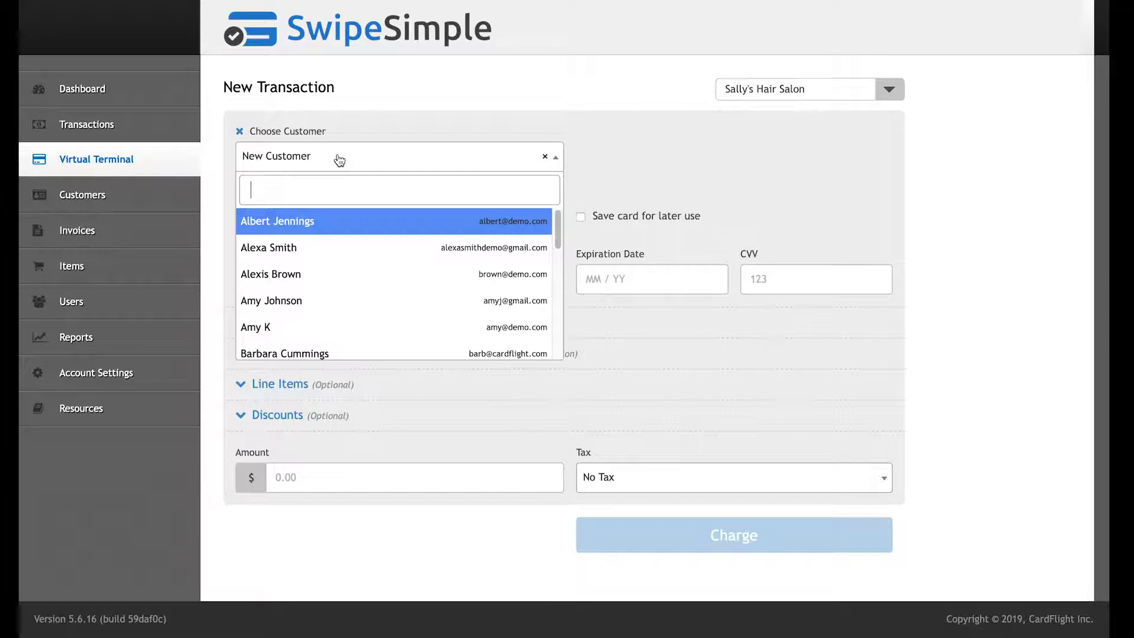
{"action": "left_click", "coordinate": [443, 299]}
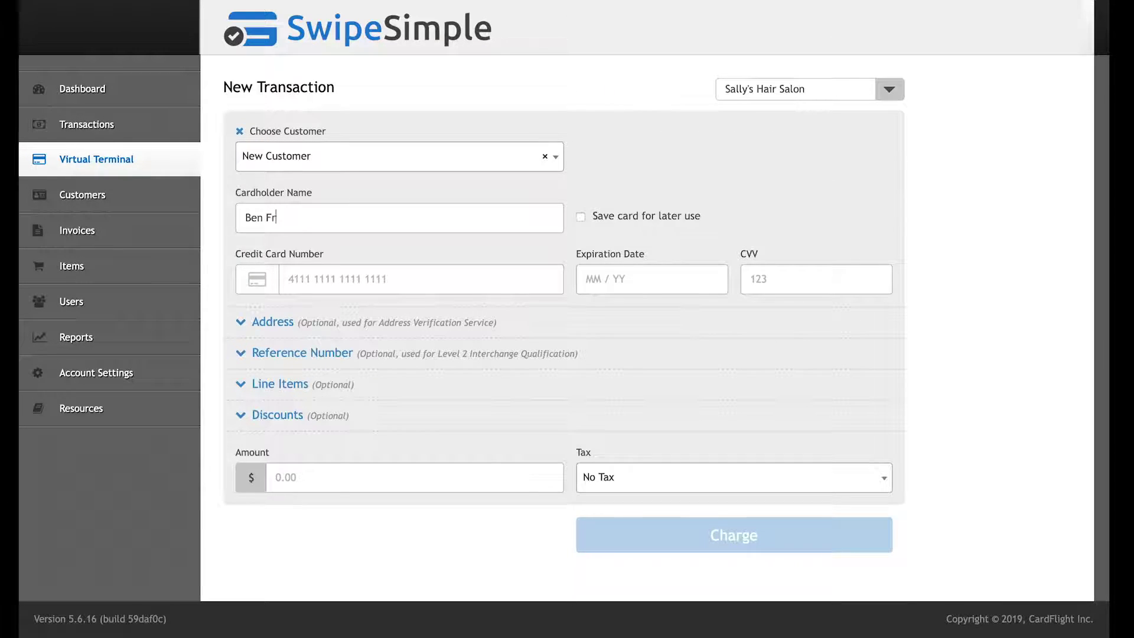
{"action": "type", "text": "in"}
{"action": "key", "text": "Tab"}
{"action": "type", "text": "4111 1111 1111 1111"}
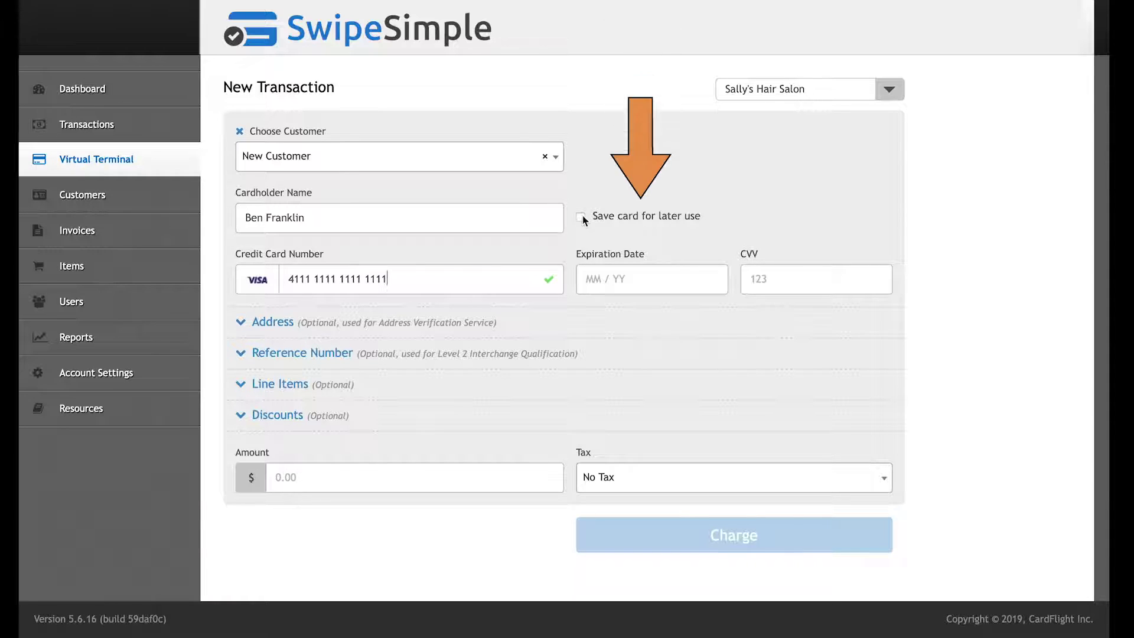
{"action": "left_click", "coordinate": [580, 217]}
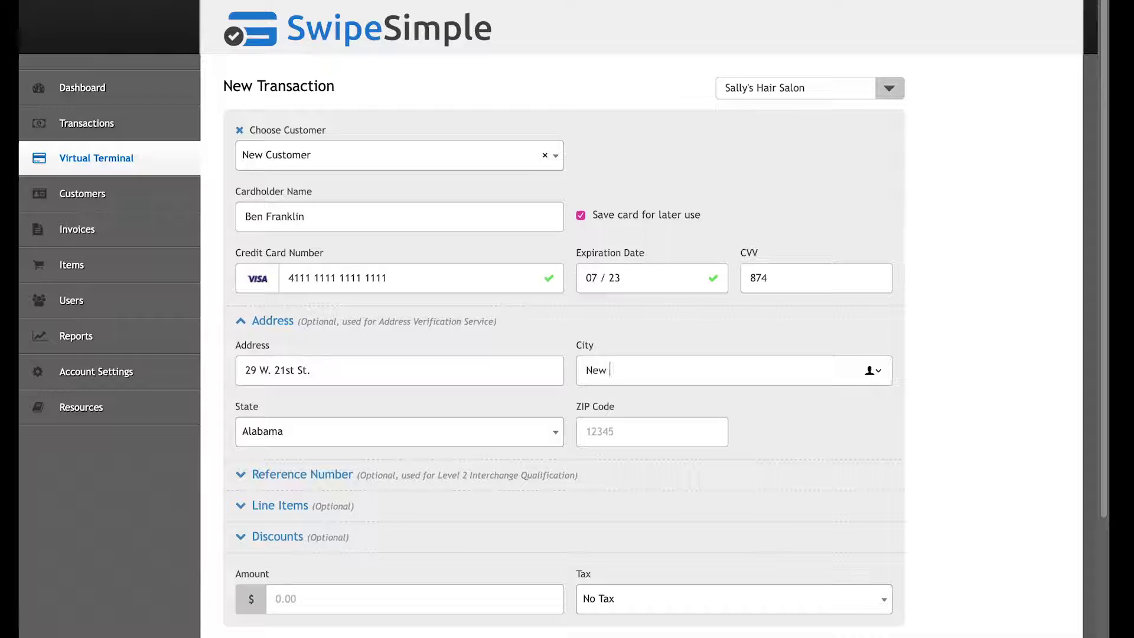
Fill the billing address with New York state and ZIP code, and enter an order reference number.
{"action": "left_click", "coordinate": [248, 441]}
{"action": "type", "text": "new"}
{"action": "left_click", "coordinate": [266, 574]}
{"action": "left_click", "coordinate": [594, 432]}
{"action": "type", "text": "10010"}
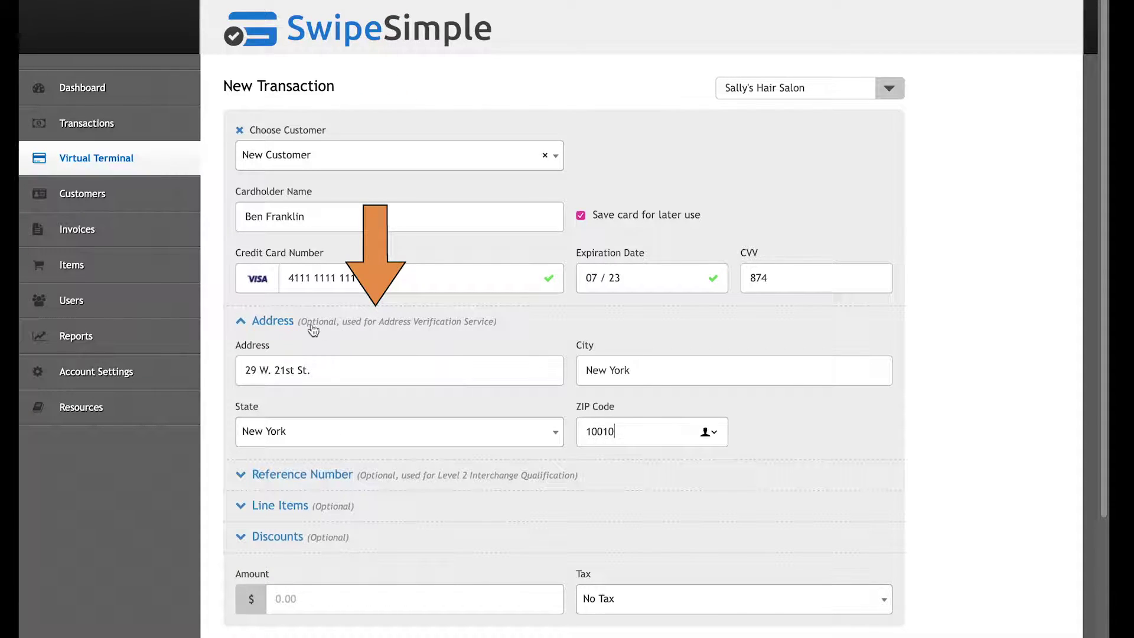
{"action": "left_click", "coordinate": [271, 323]}
{"action": "left_click", "coordinate": [283, 354]}
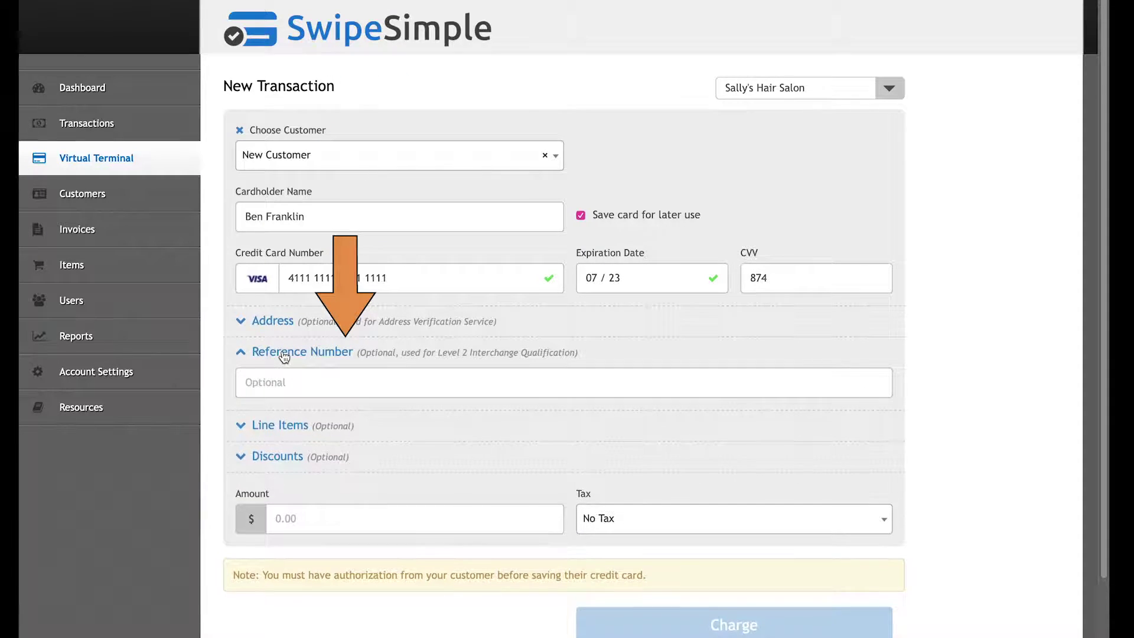
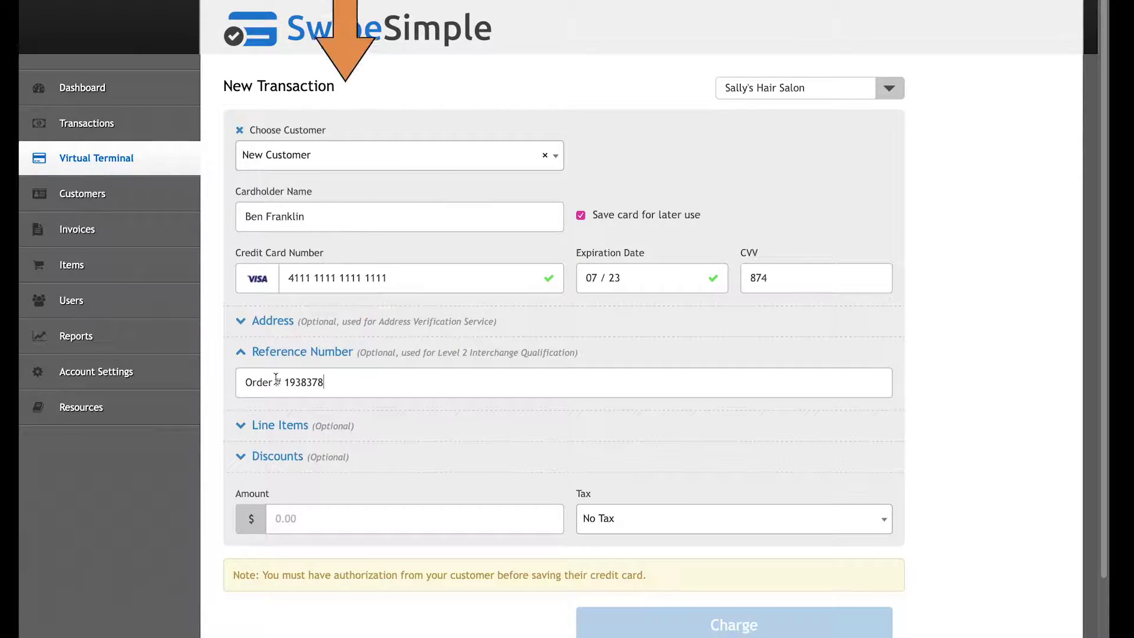
{"action": "left_click", "coordinate": [240, 352]}
Add Conditioner as a line item and apply a discount, bringing the charge toward its $76.79 total.
{"action": "left_click", "coordinate": [243, 383]}
{"action": "left_click", "coordinate": [324, 432]}
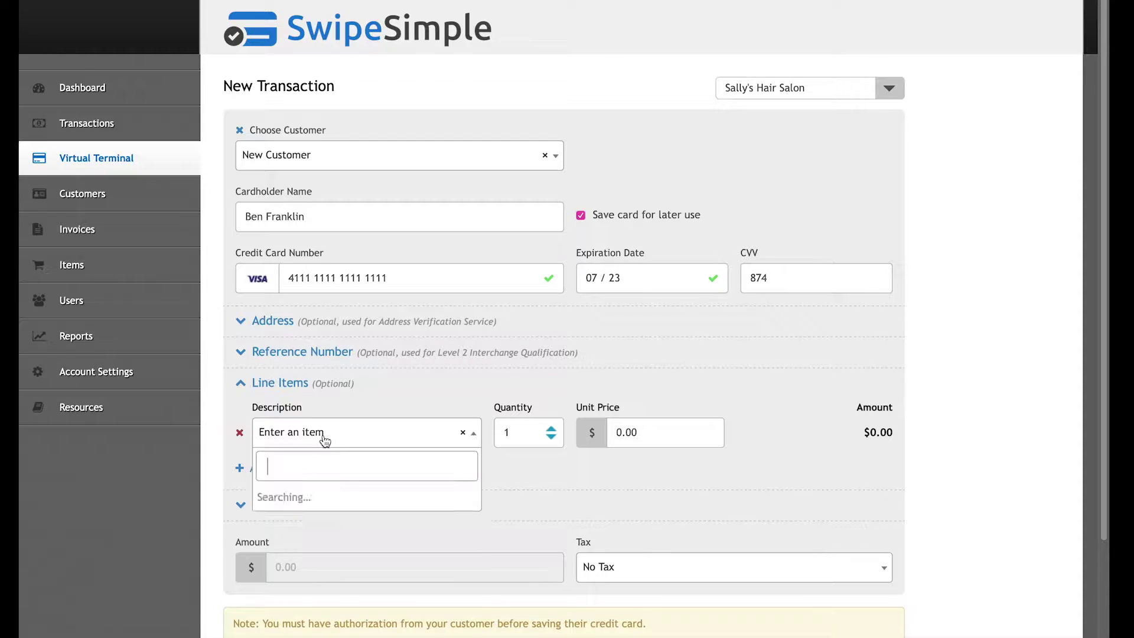
{"action": "left_click", "coordinate": [330, 603]}
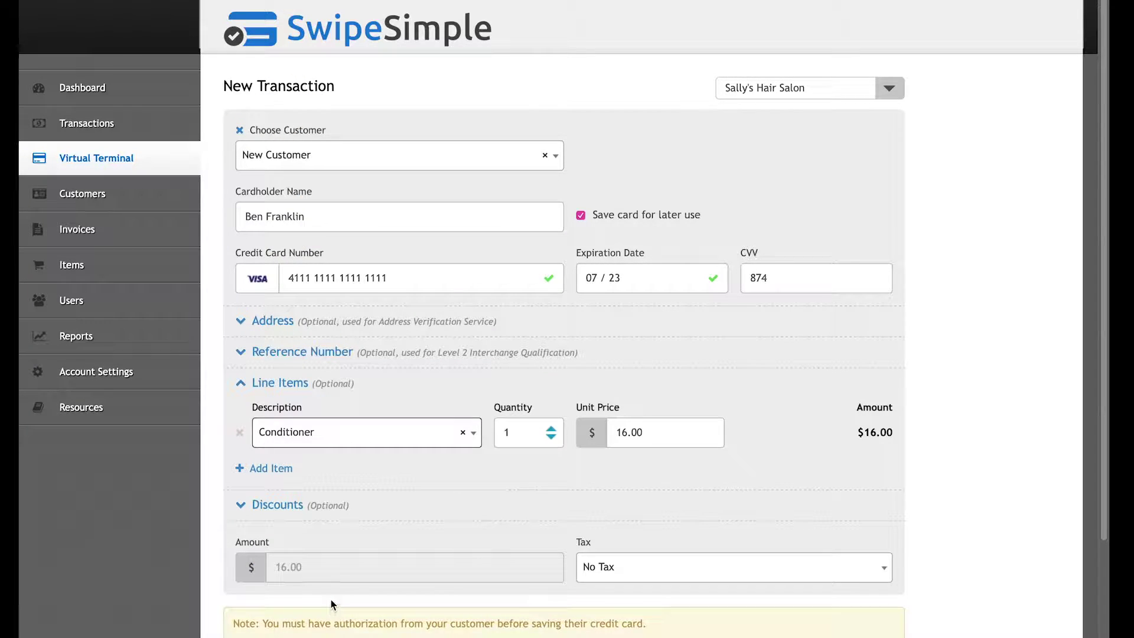
{"action": "left_click", "coordinate": [360, 455]}
{"action": "key", "text": "Return"}
{"action": "left_click", "coordinate": [252, 401]}
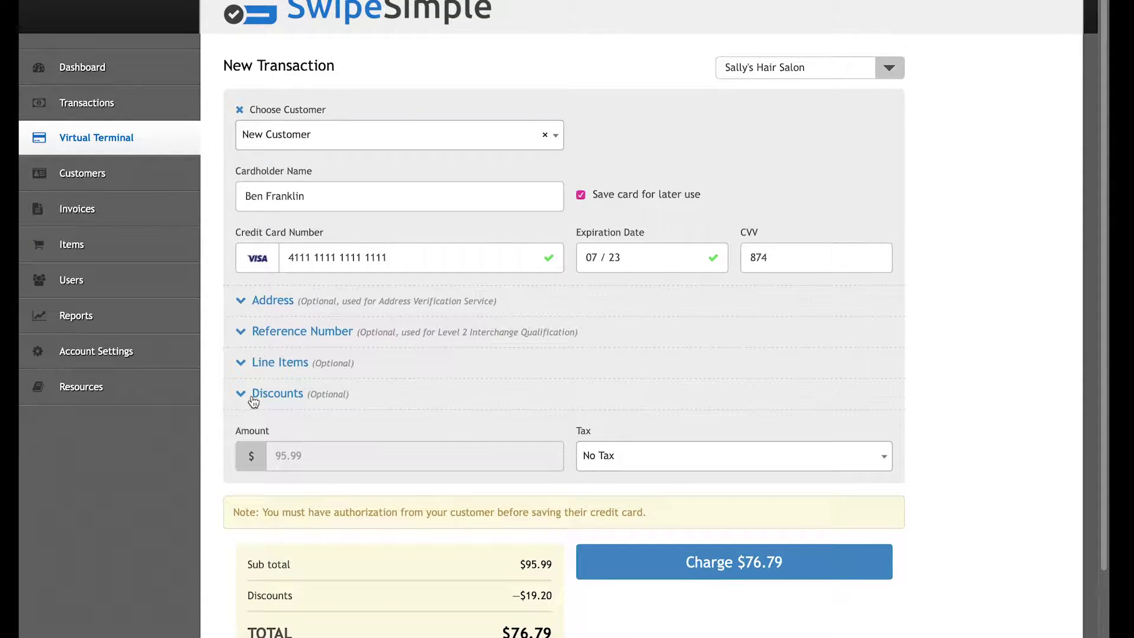
{"action": "left_click", "coordinate": [636, 465]}
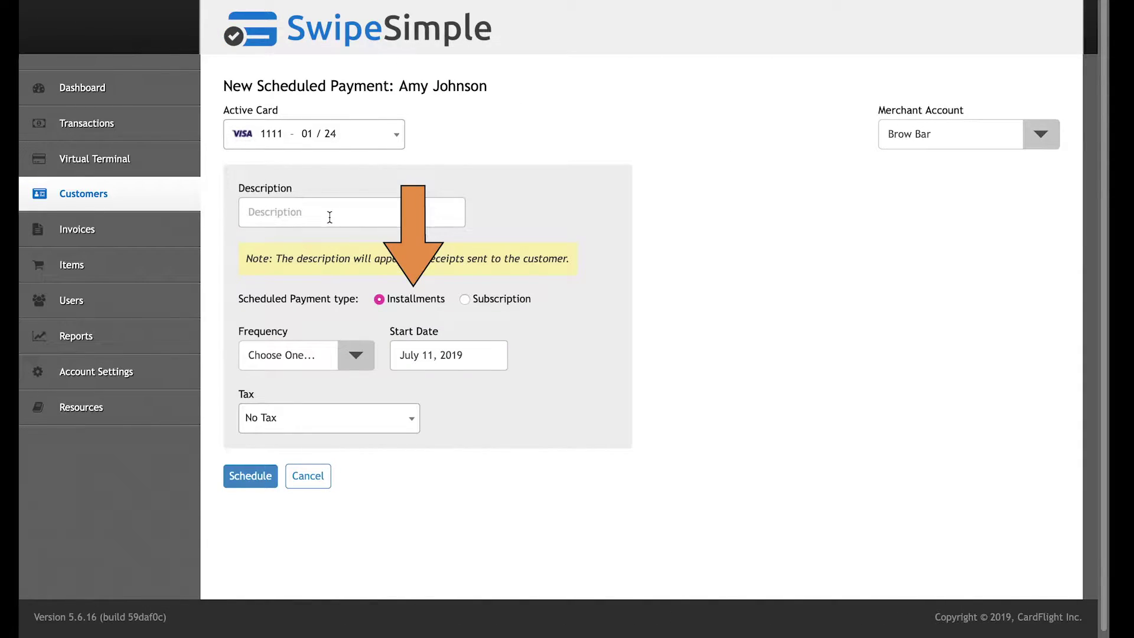
Draft a Vacation package installment plan billed monthly with a raised number of installments.
{"action": "left_click", "coordinate": [328, 217]}
{"action": "type", "text": "Vacat"}
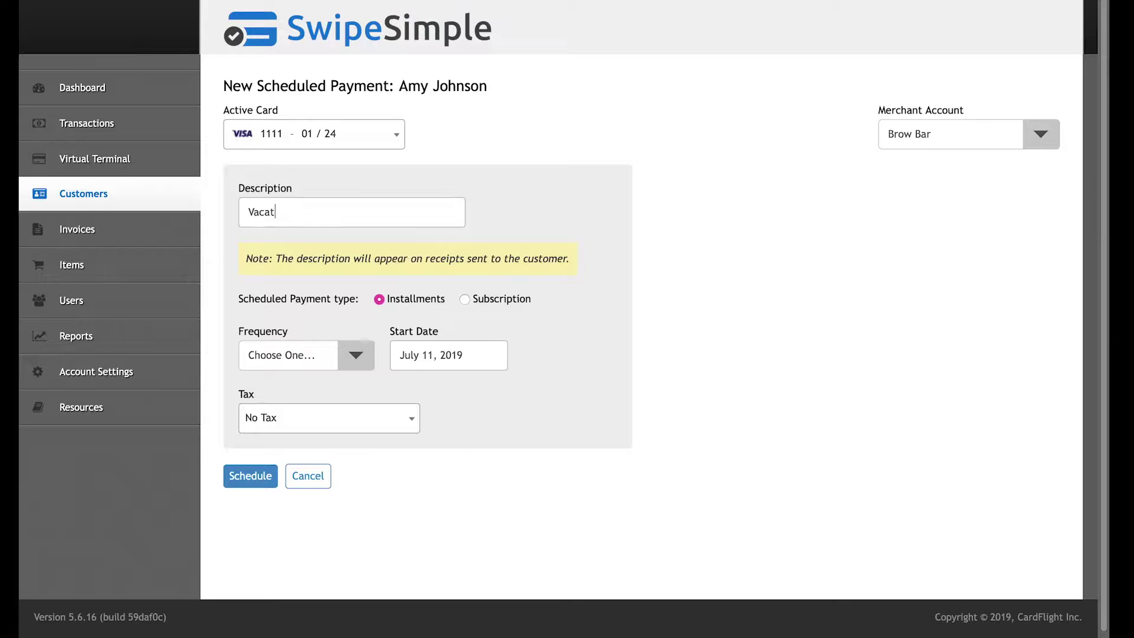
{"action": "type", "text": "ion package"}
{"action": "left_click", "coordinate": [356, 355]}
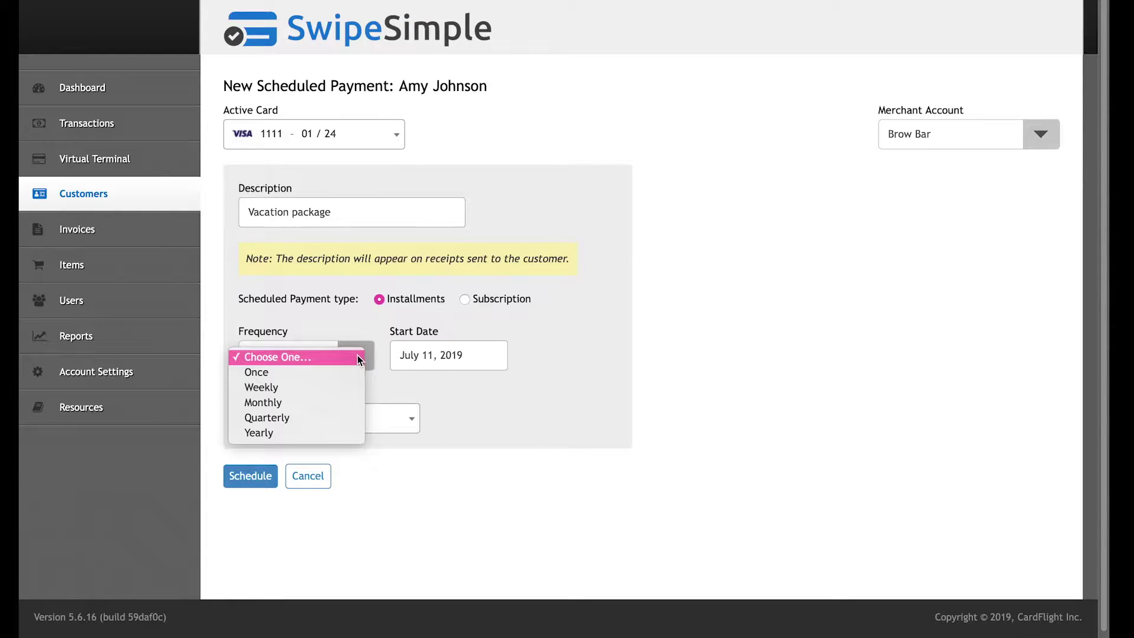
{"action": "left_click", "coordinate": [337, 403]}
{"action": "type", "text": "2,5"}
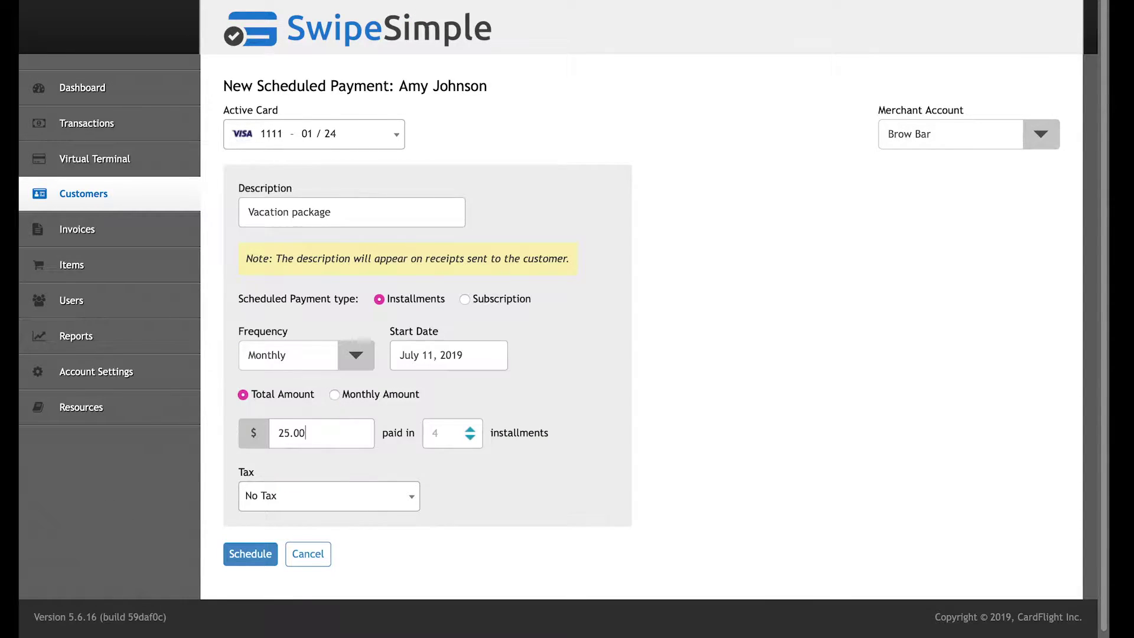
{"action": "type", "text": "00"}
{"action": "left_click", "coordinate": [469, 429]}
{"action": "left_click", "coordinate": [469, 430]}
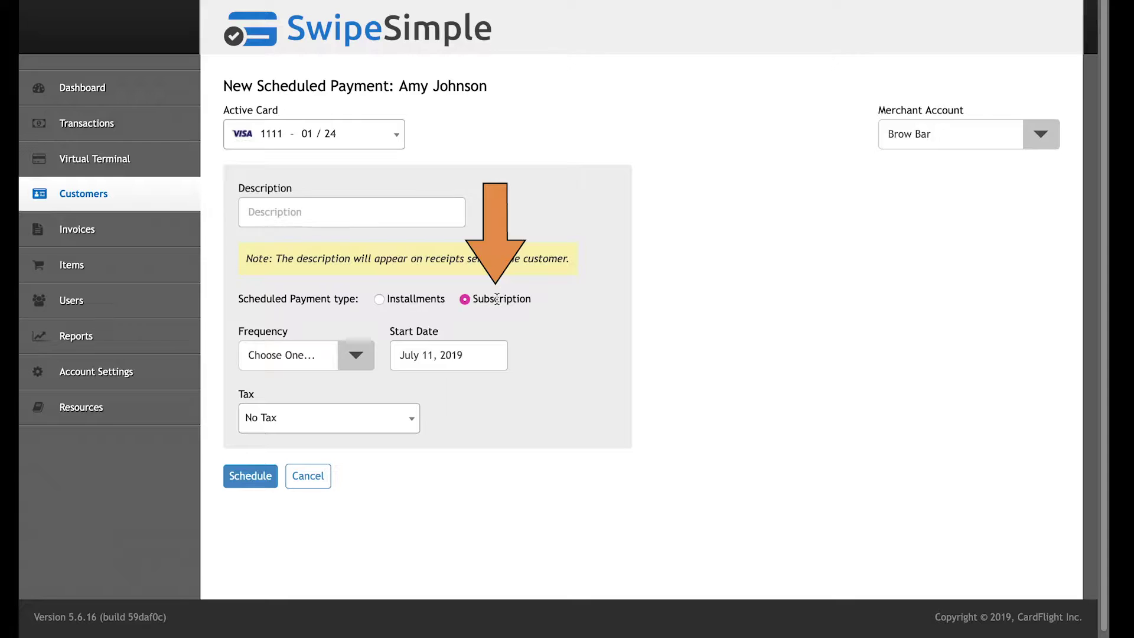
Schedule a monthly $10.00 Donation subscription on the customer's saved card.
{"action": "left_click", "coordinate": [356, 355]}
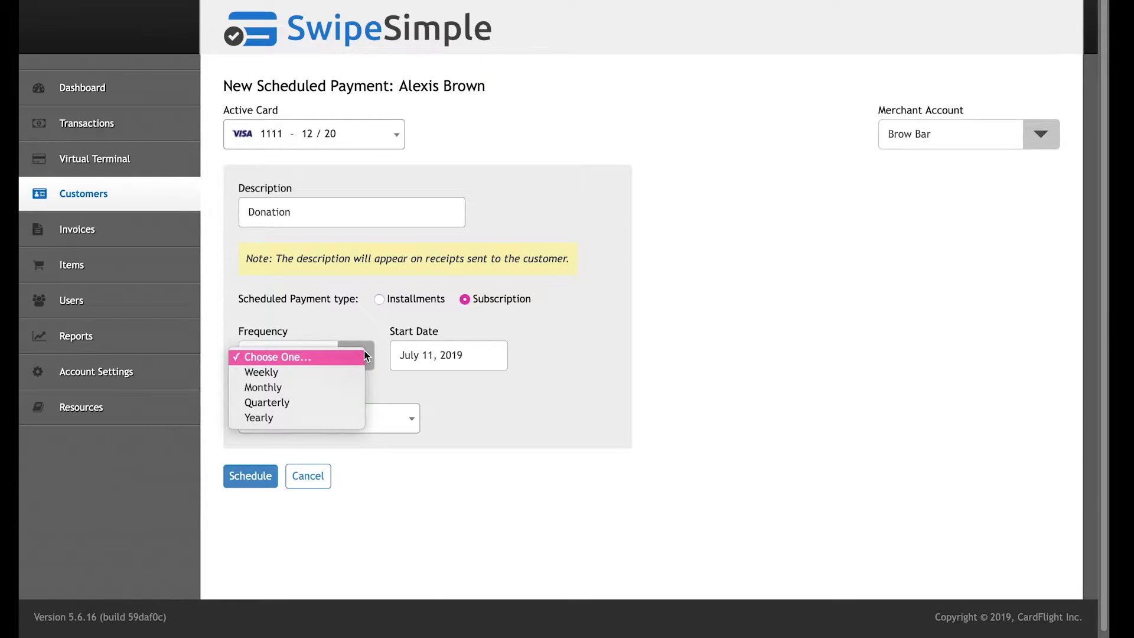
{"action": "left_click", "coordinate": [343, 386]}
{"action": "type", "text": "10.00"}
{"action": "scroll", "coordinate": [592, 446], "scroll_direction": "down", "scroll_amount": 2}
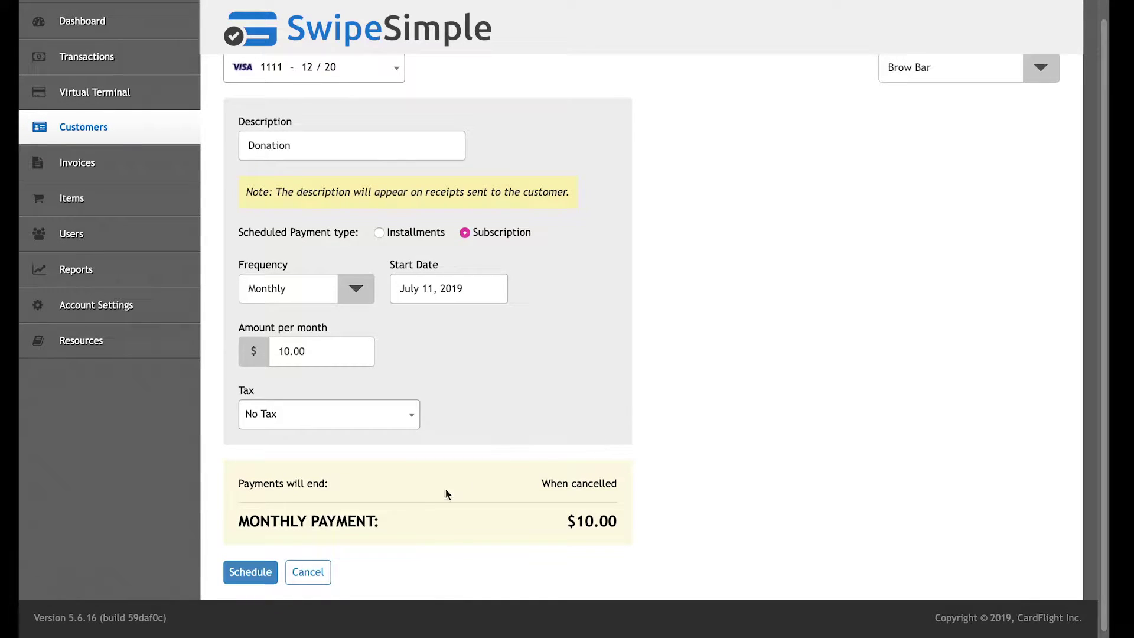
{"action": "left_click", "coordinate": [271, 571]}
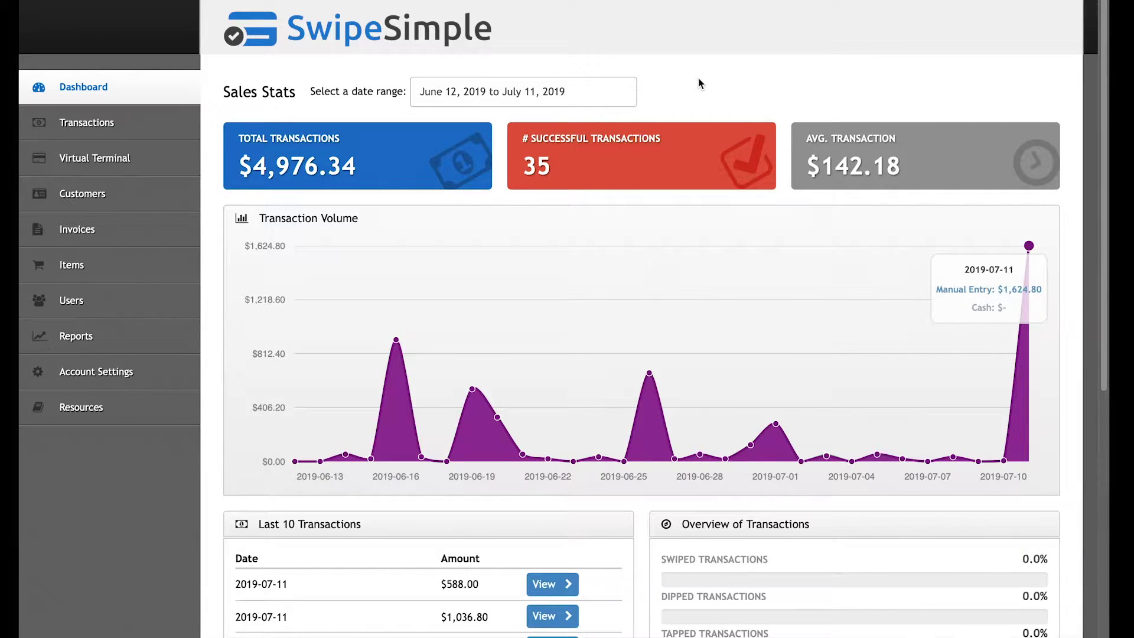
Browse the customer list and one customer's transactions and saved cards.
{"action": "left_click", "coordinate": [120, 196]}
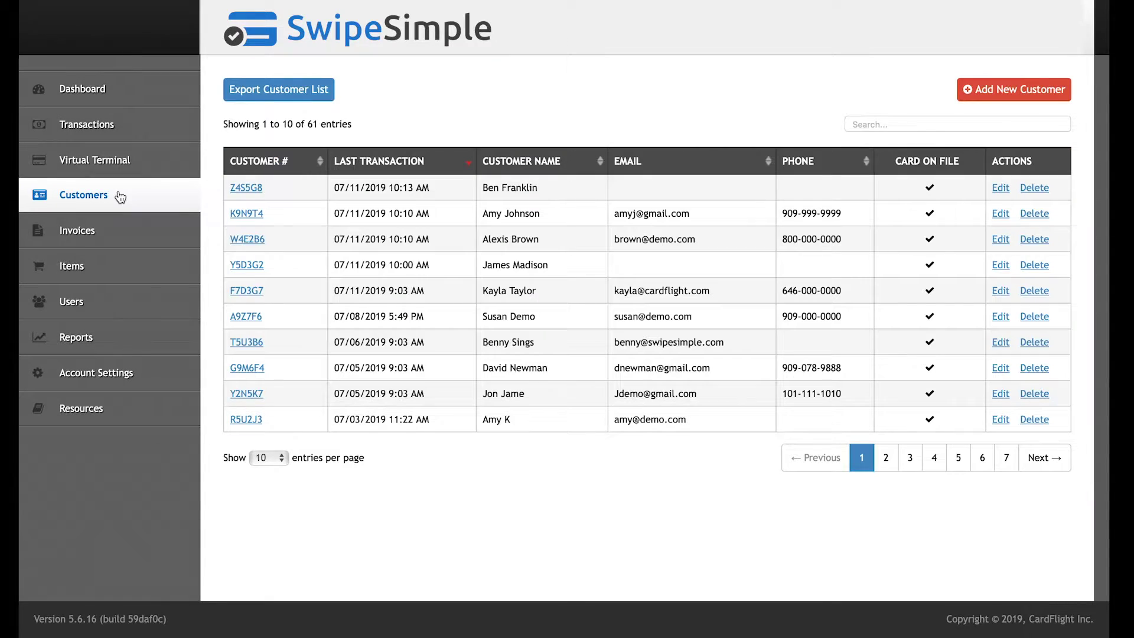
{"action": "left_click", "coordinate": [260, 267]}
{"action": "left_click", "coordinate": [278, 191]}
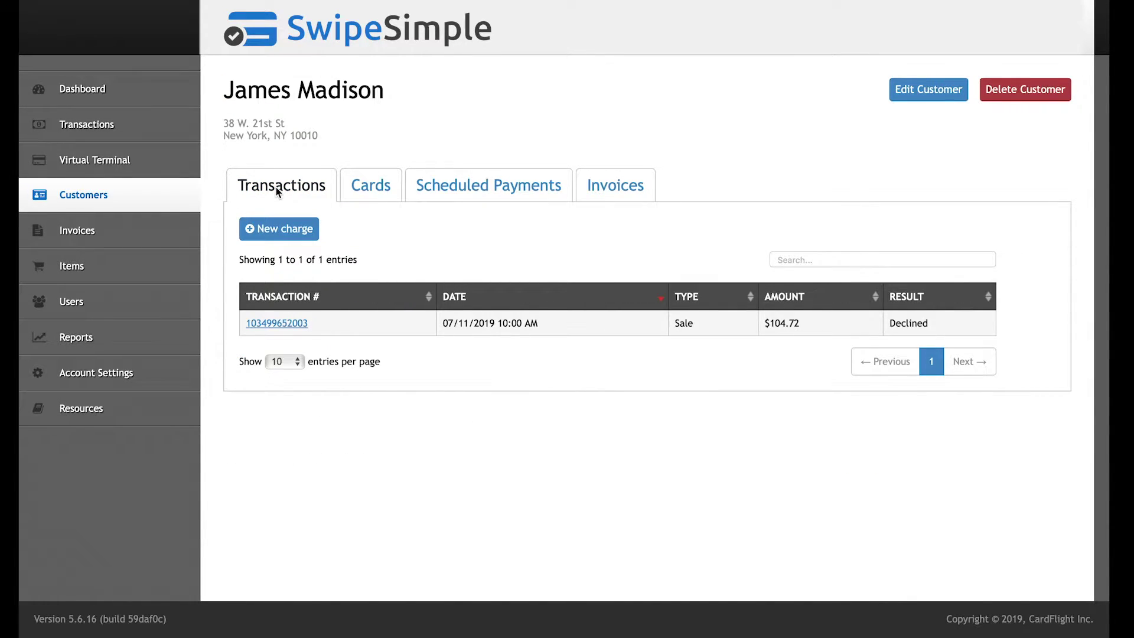
{"action": "left_click", "coordinate": [370, 186]}
Browse the items catalog and sales report, ending on the account's receipt settings.
{"action": "left_click", "coordinate": [134, 276]}
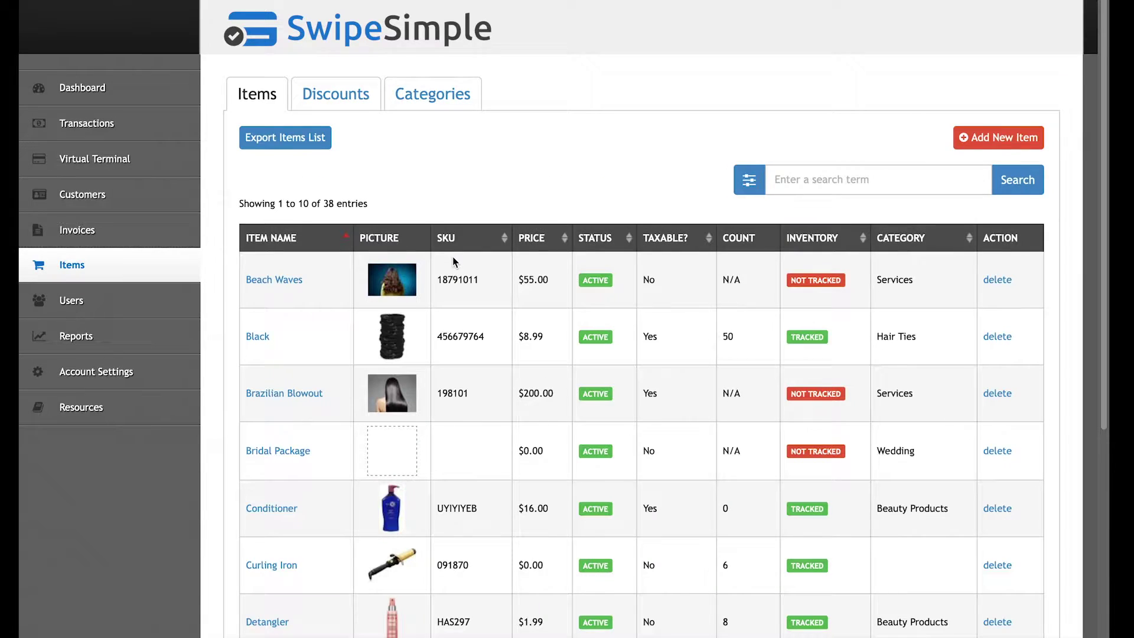
{"action": "left_click", "coordinate": [112, 337]}
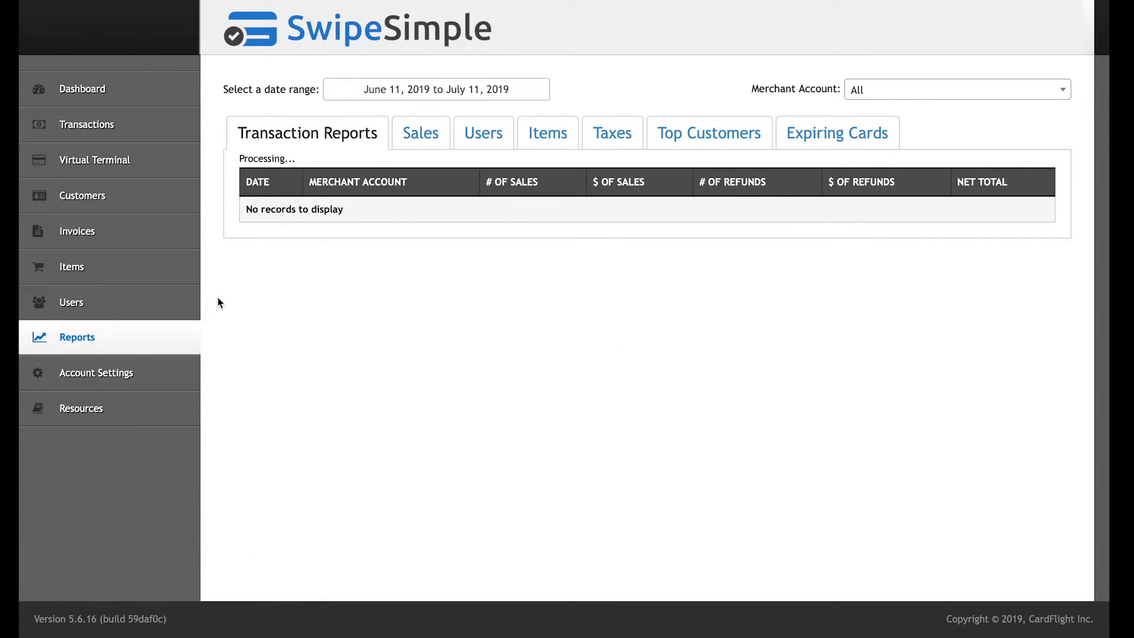
{"action": "left_click", "coordinate": [413, 135]}
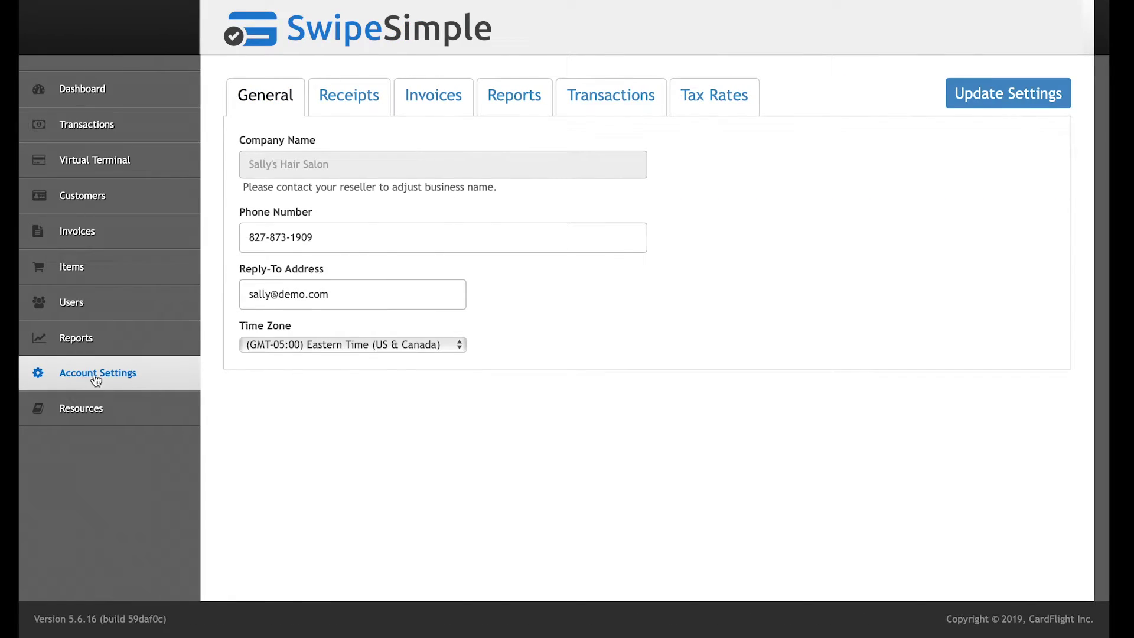
{"action": "left_click", "coordinate": [353, 97]}
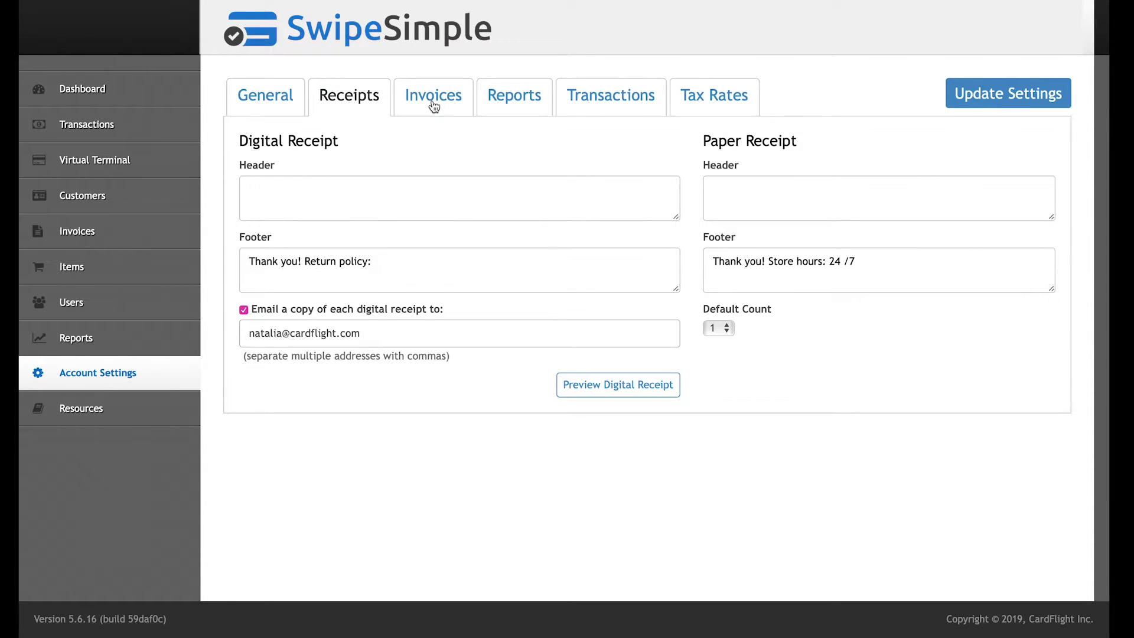